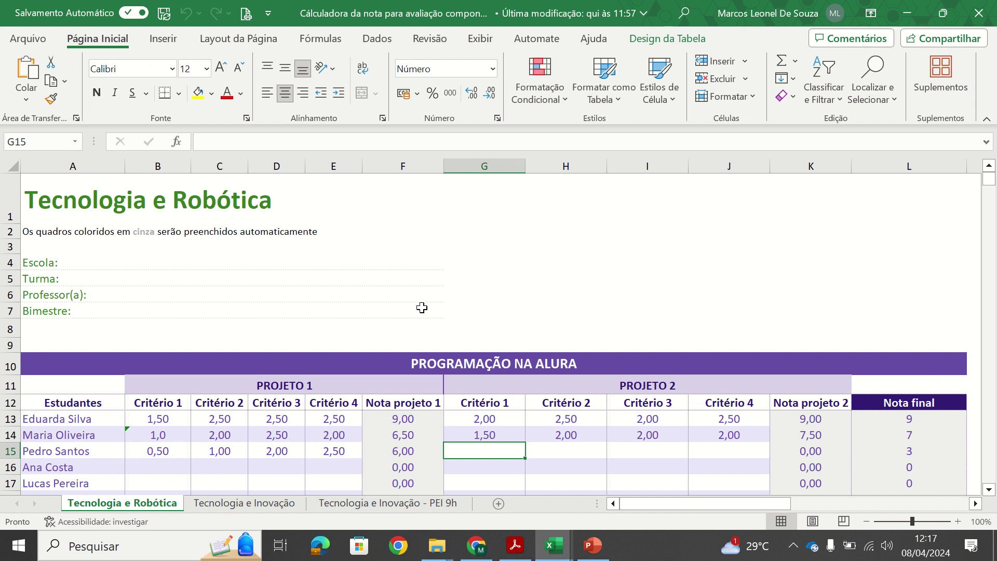
Examine the PROJETO 1 and PROJETO 2 header blocks of the PROGRAMAÇÃO NA ALURA table.
scroll(456, 310, "down", 1)
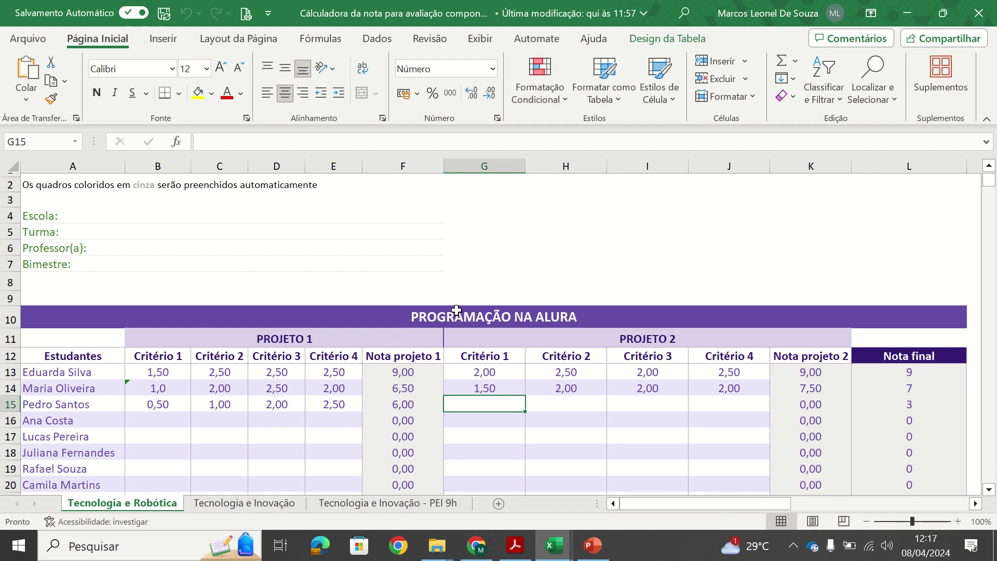
left_click(297, 339)
left_click(533, 341)
left_click(405, 340)
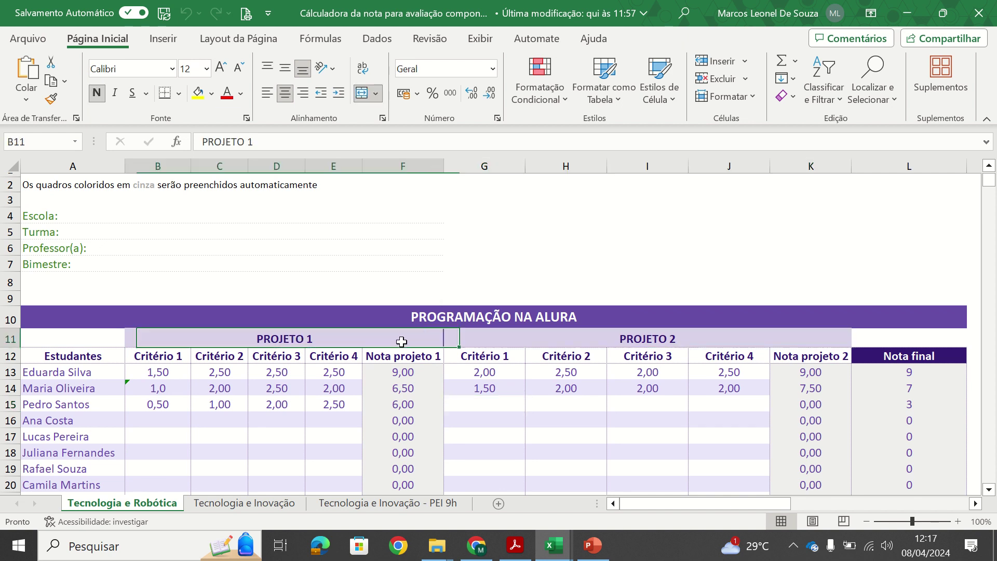
left_click(522, 341)
left_click(411, 342)
left_click(535, 338)
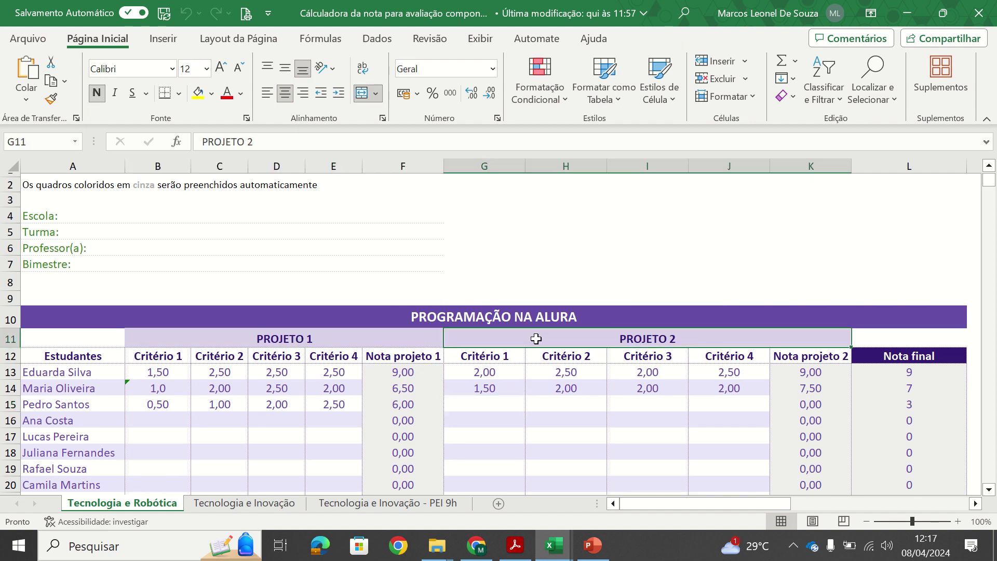
left_click(394, 339)
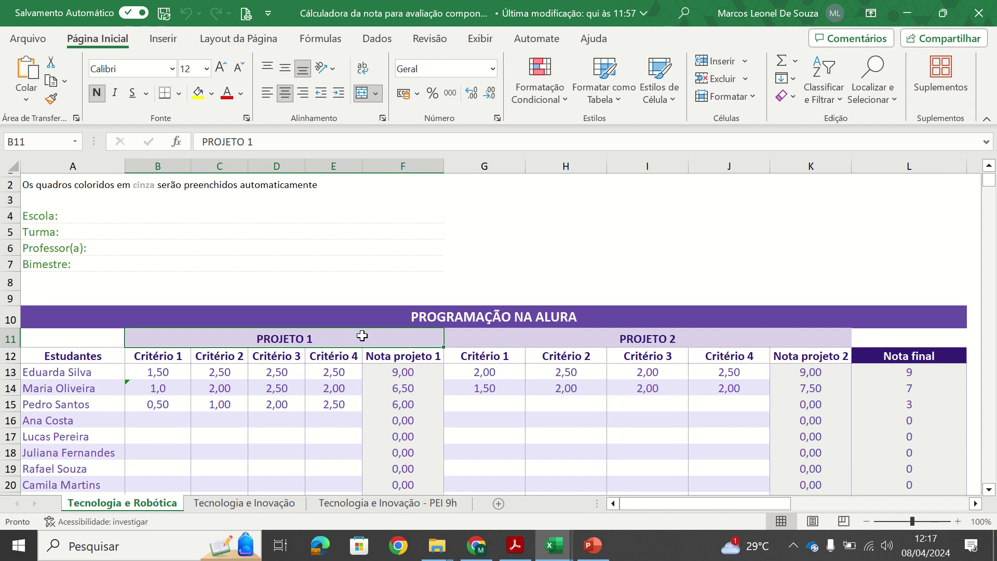
left_click(546, 333)
left_click(398, 337)
left_click(510, 338)
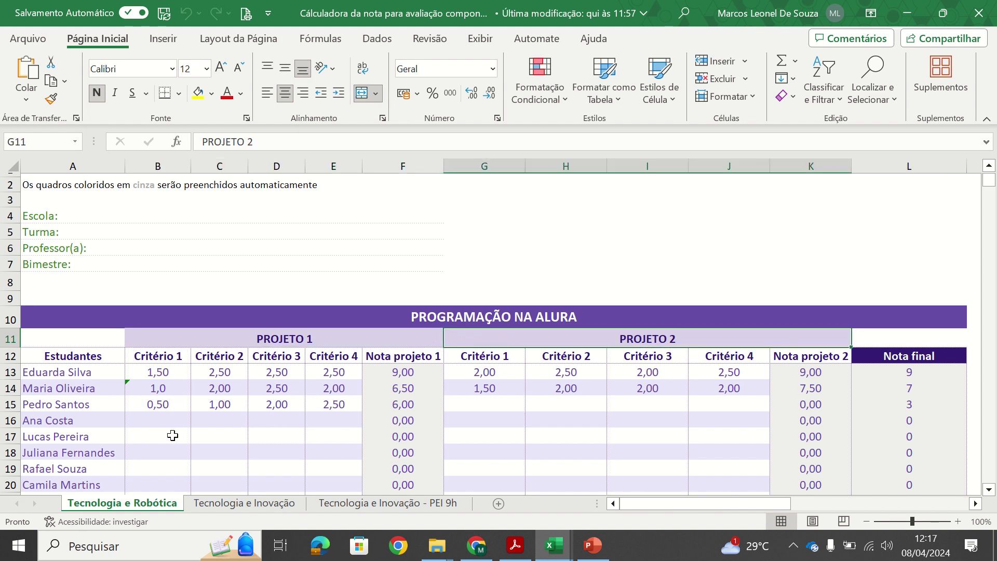
Review the student list, the four criteria and grade column of each project, and the Nota final column.
left_click(167, 419)
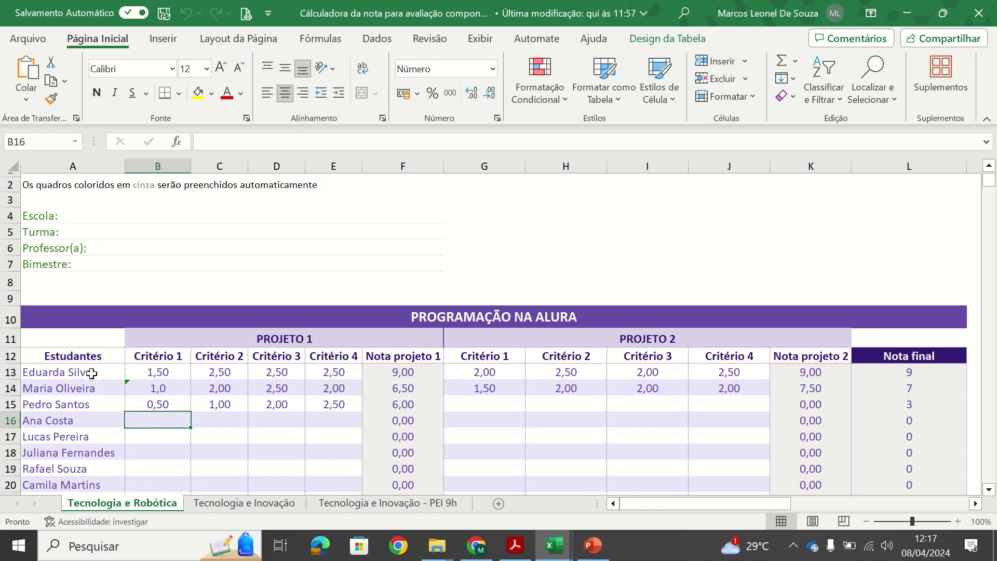
left_click_drag(91, 373, 96, 483)
left_click(143, 434)
left_click(160, 356)
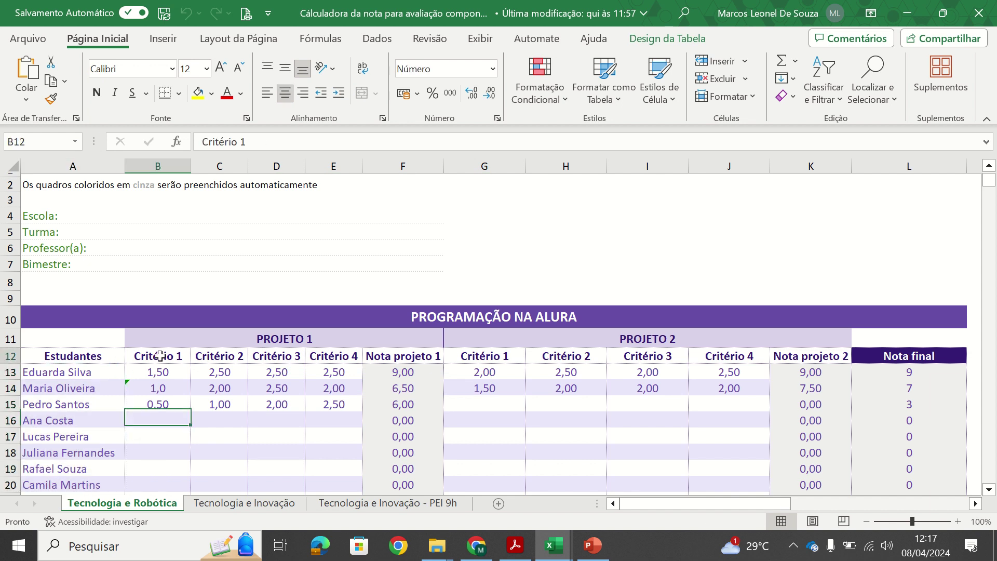
left_click_drag(159, 356, 334, 356)
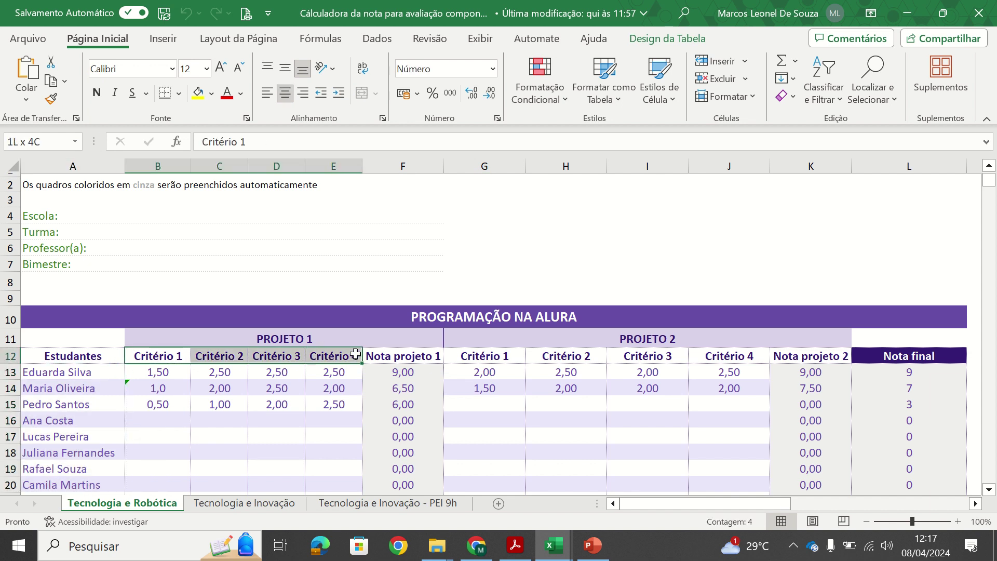
left_click(413, 358)
left_click_drag(491, 358, 708, 354)
left_click(814, 357)
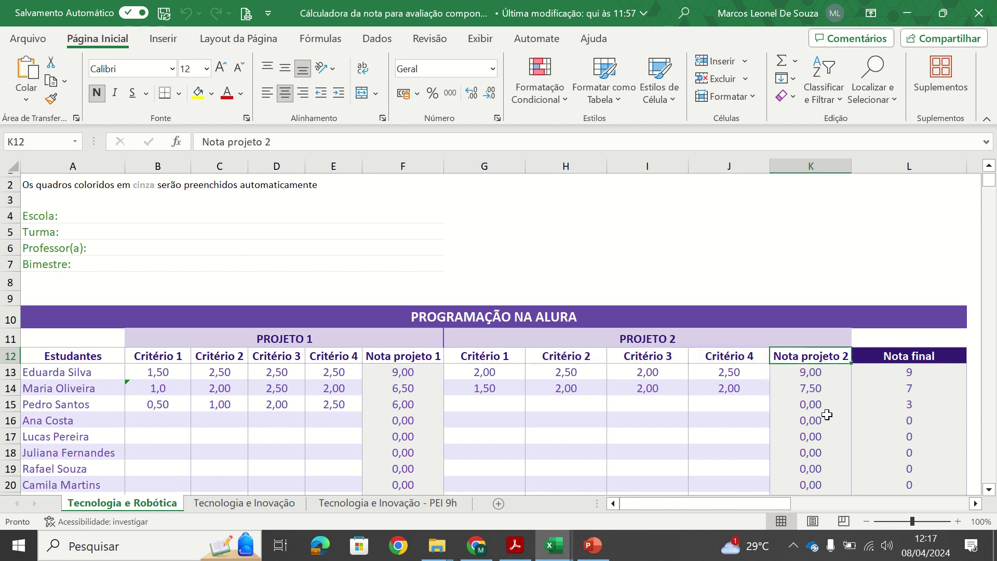
left_click(894, 358)
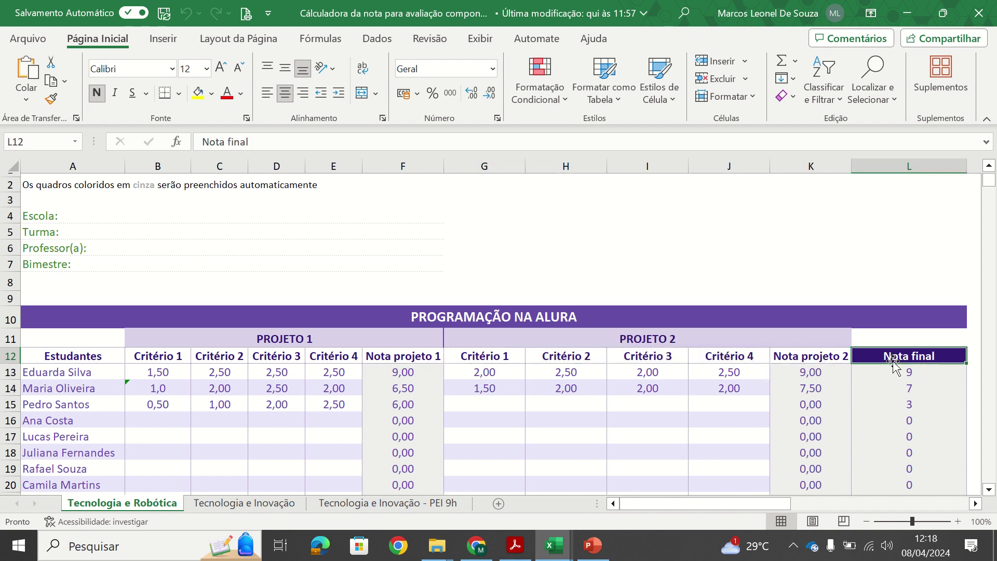
Enter a score of 1 for each of the four Projeto 1 criteria of the student in row 16.
left_click(157, 421)
key("Left")
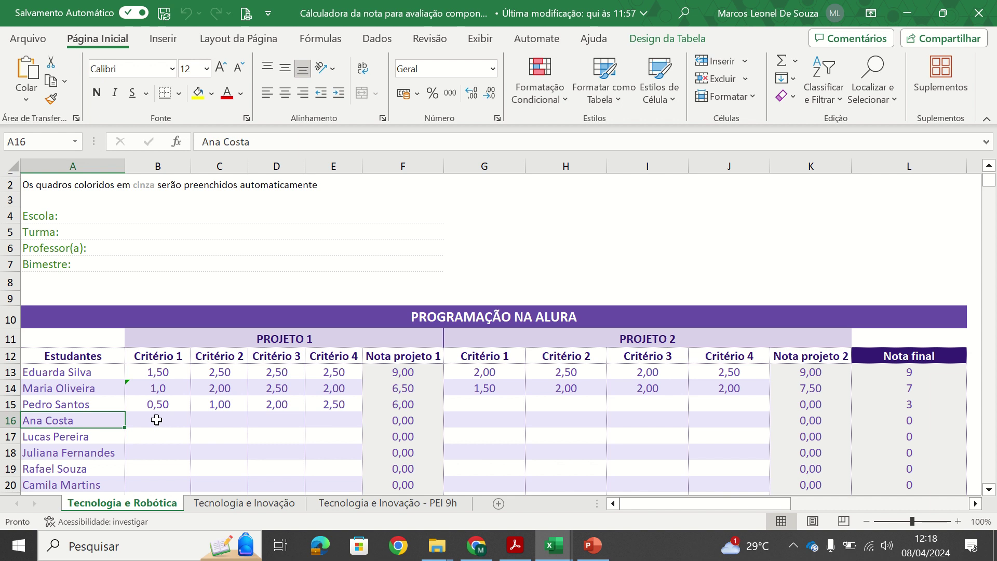
left_click(156, 420)
type("1")
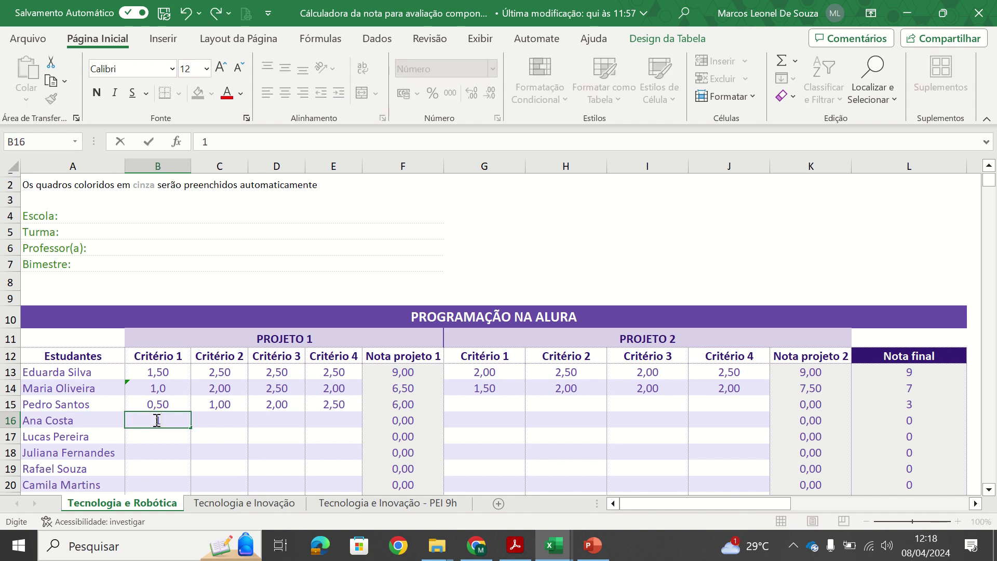
key("Tab")
type("1")
key("Tab")
type("1")
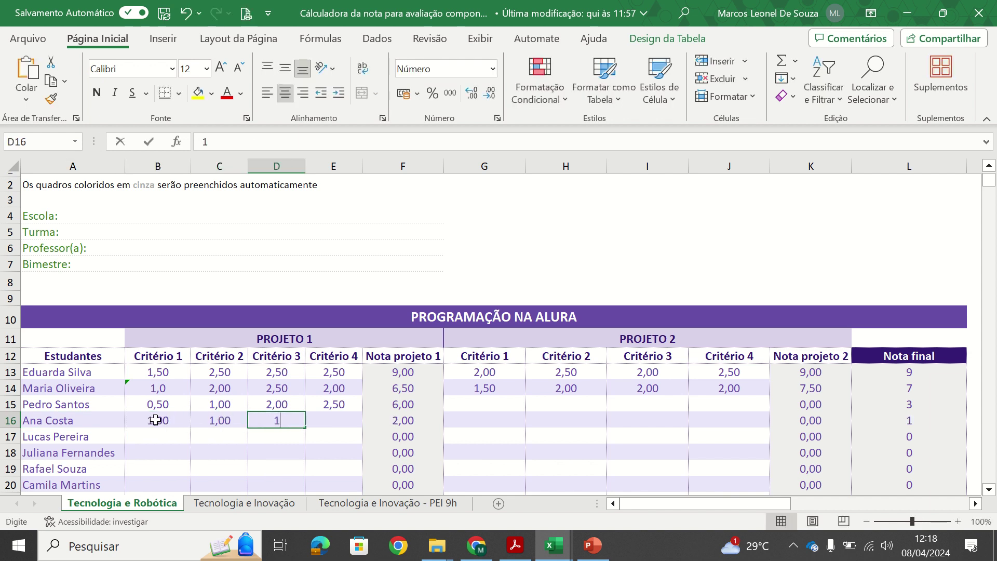
key("Tab")
type("1")
key("Tab")
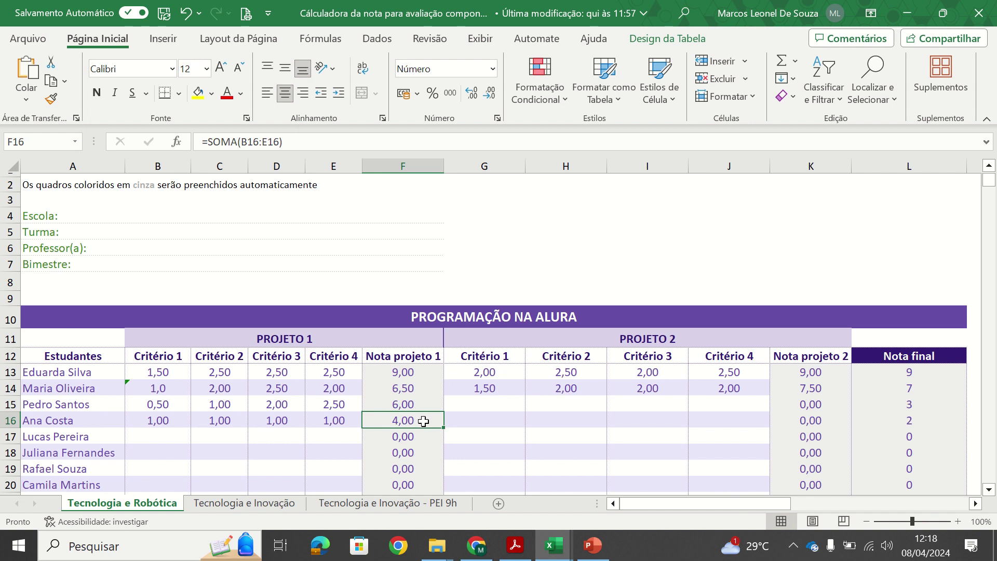
Enter the row 16 student's Projeto 2 scores as 2, 2,5, 2,5 and 2, and check the final grade formula.
left_click(470, 422)
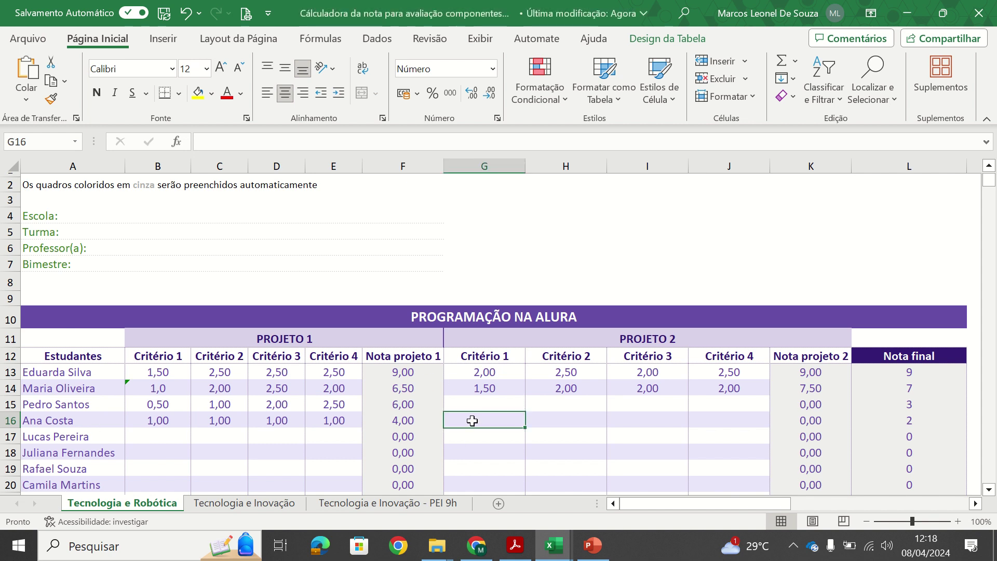
type("2")
key("Tab")
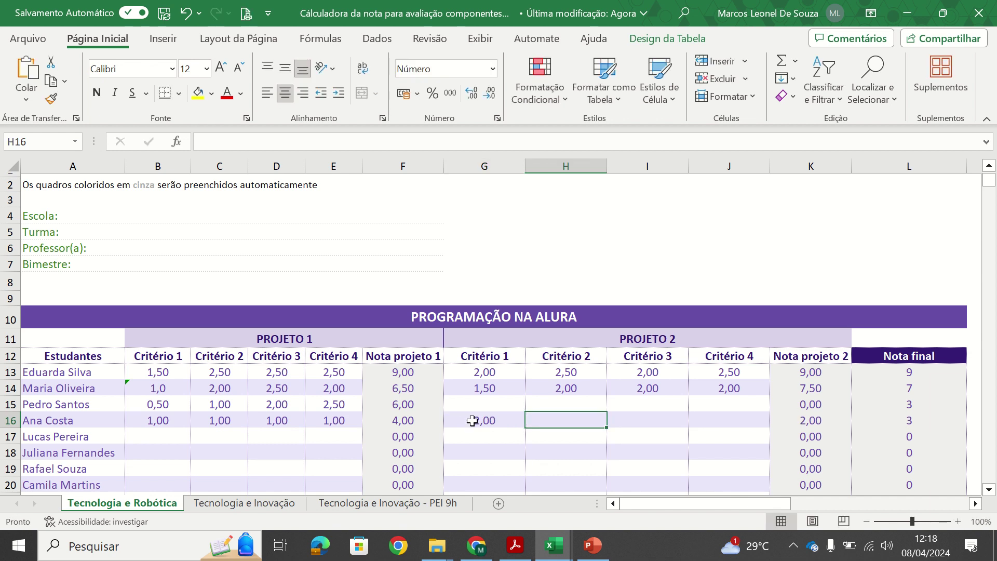
type("2,5")
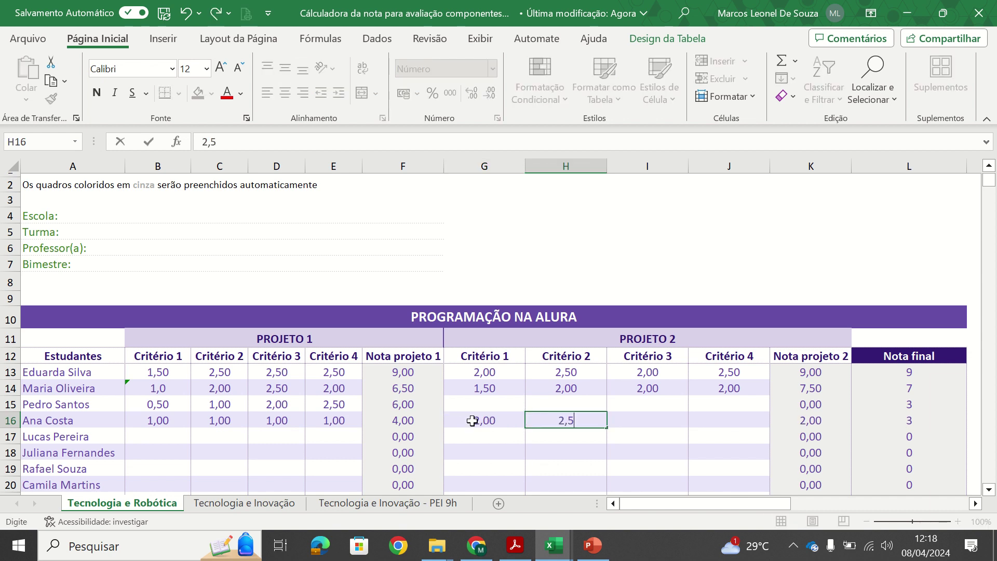
key("Tab")
type("2,5")
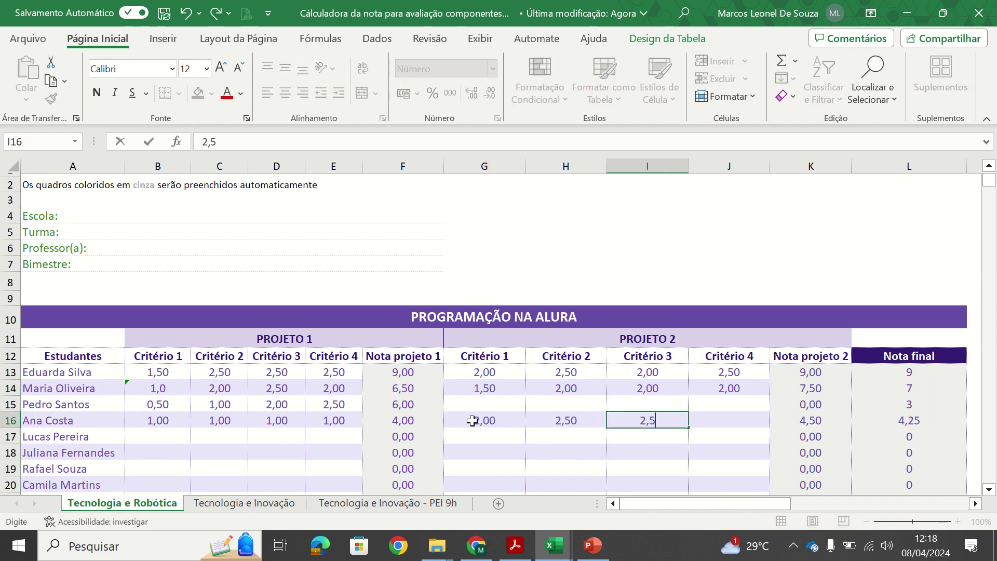
key("Tab")
type("2")
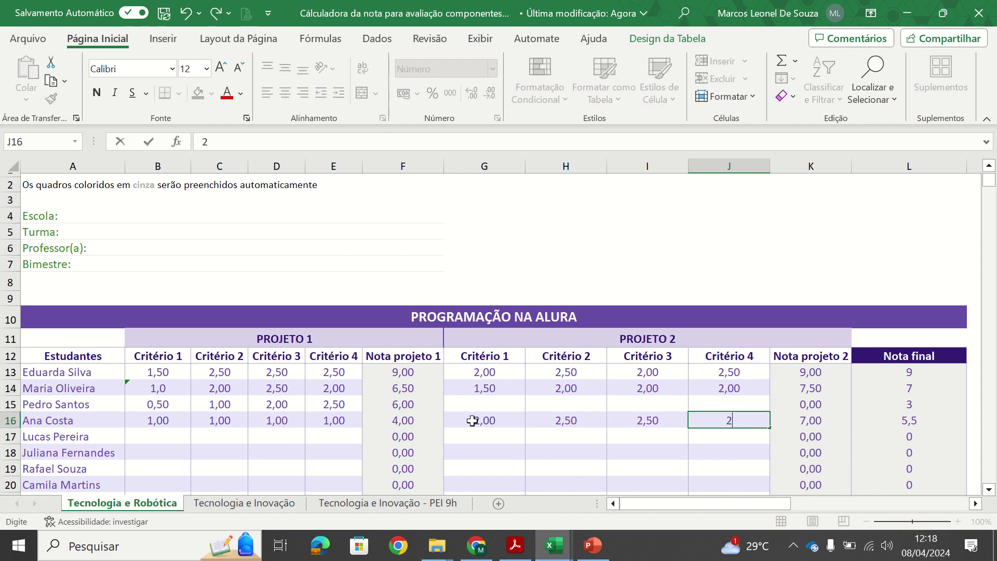
key("Tab")
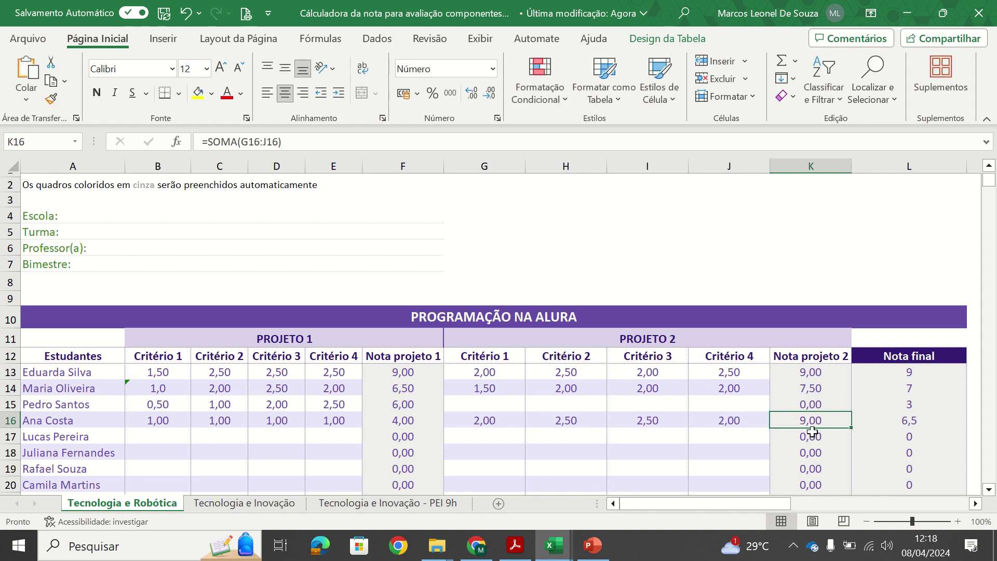
left_click(914, 419)
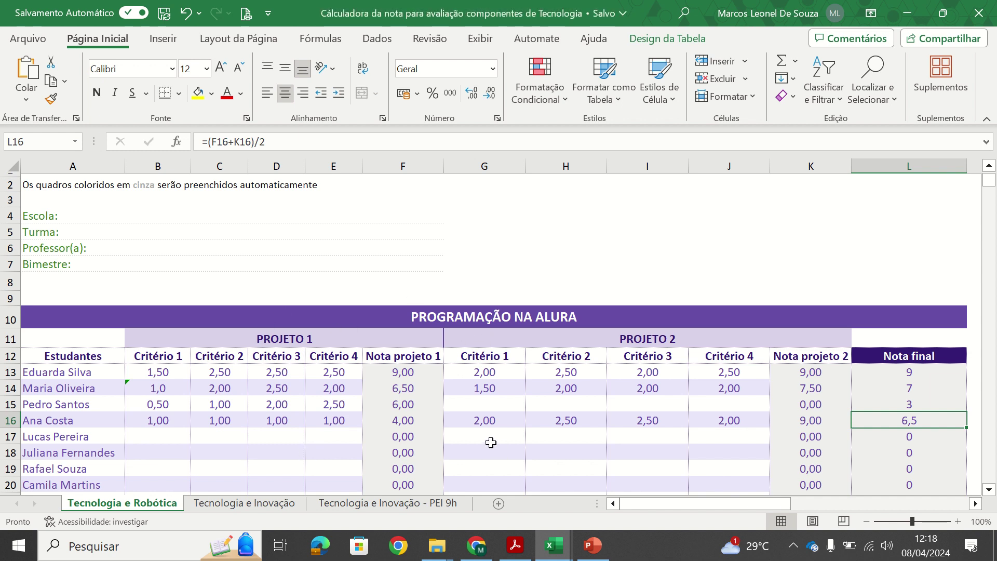
Enter the row 17 student's Projeto 1 scores as 2,5, 2, 2 and 2,5, and check the final grade.
left_click(173, 439)
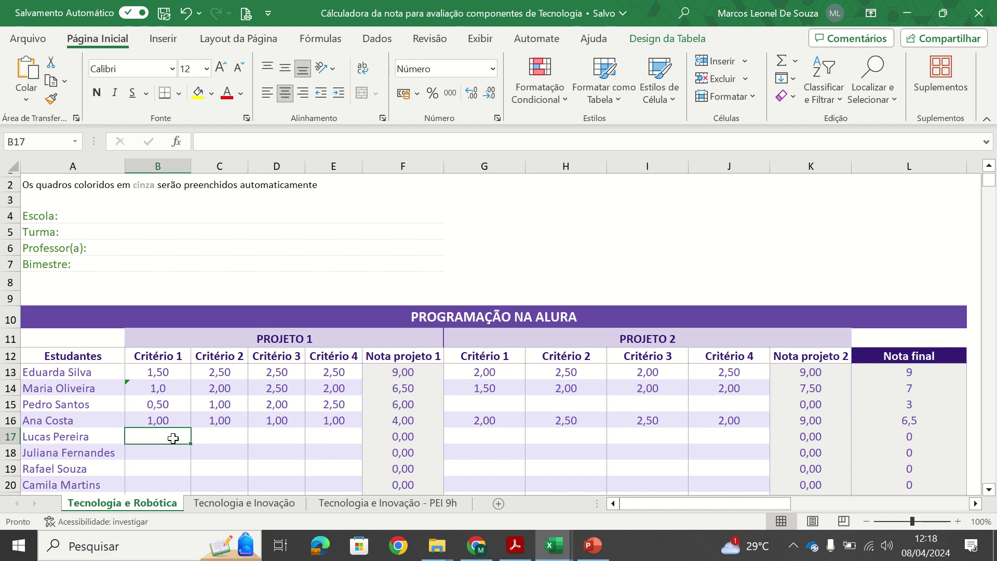
type("2,4")
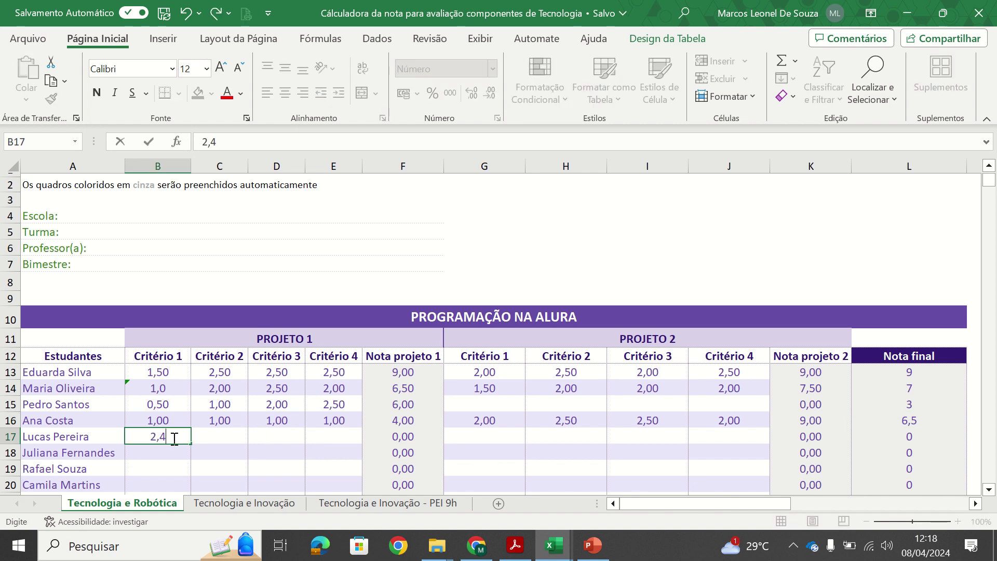
type("5")
key("Tab")
type("2")
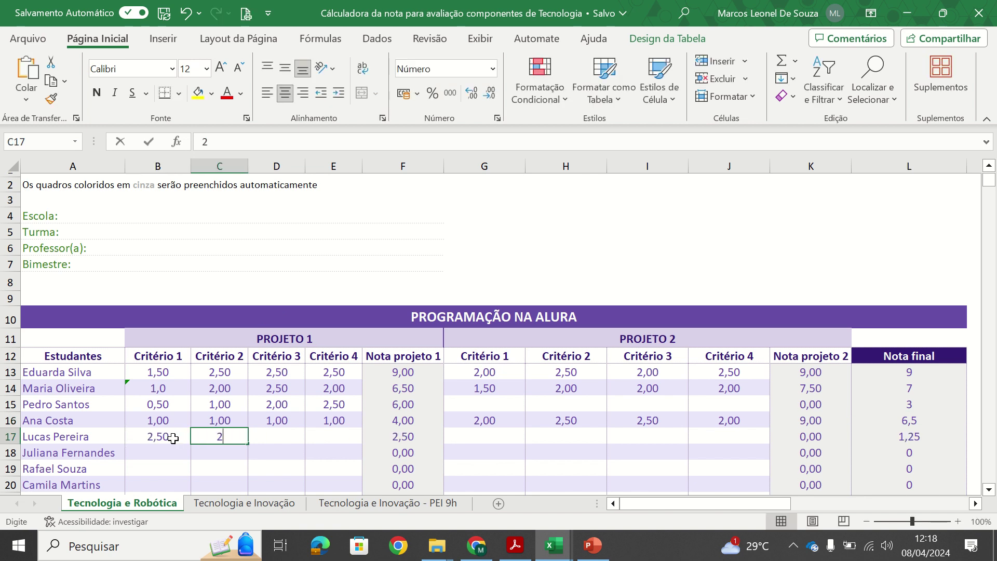
key("ctrl+Return")
key("Tab")
type("2")
key("Tab")
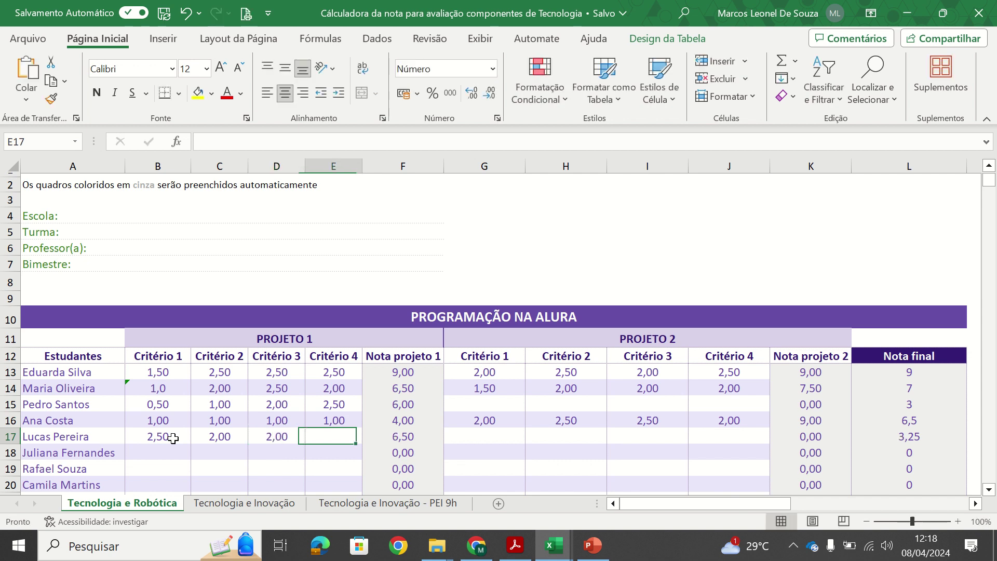
type("2,")
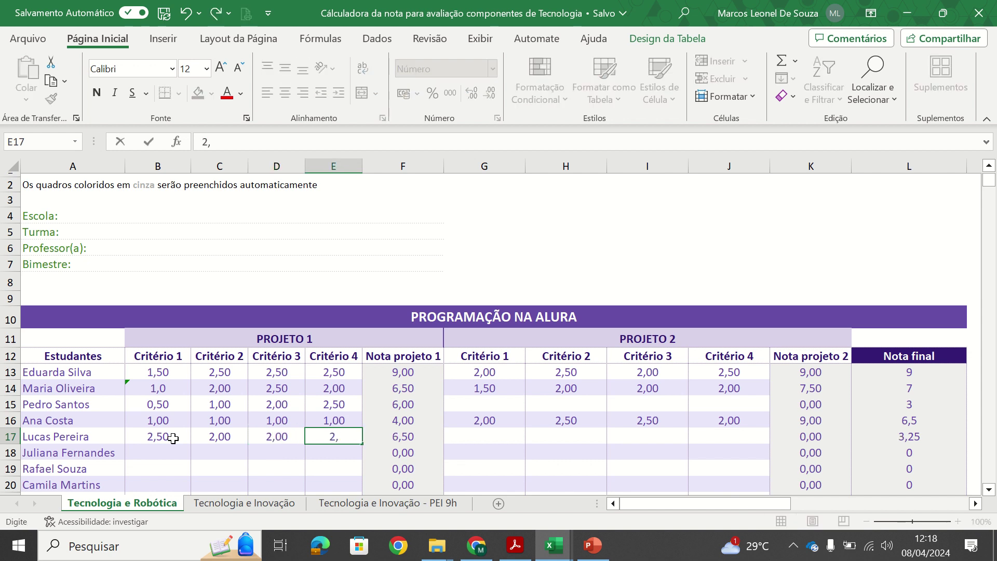
type("5")
key("Tab")
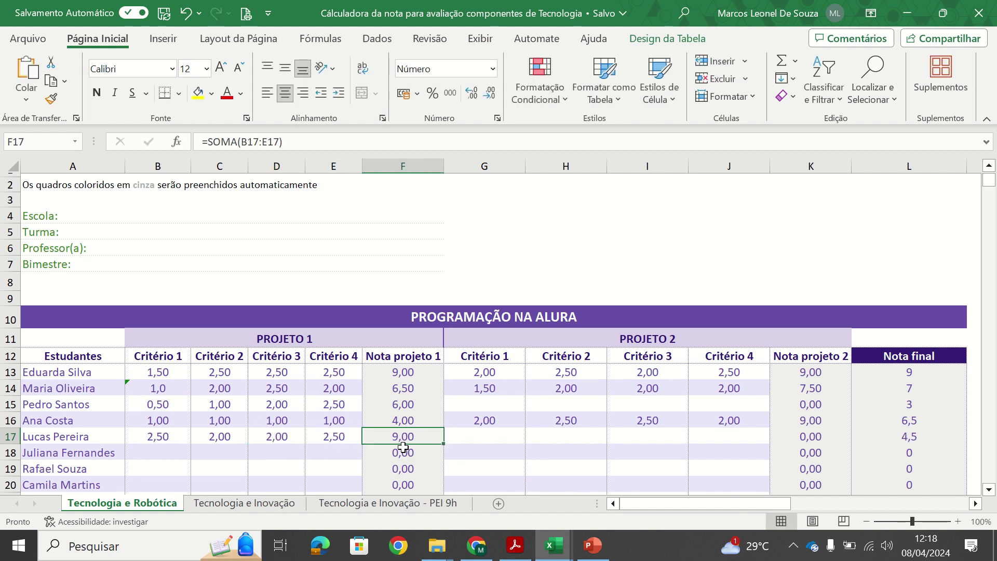
left_click(875, 440)
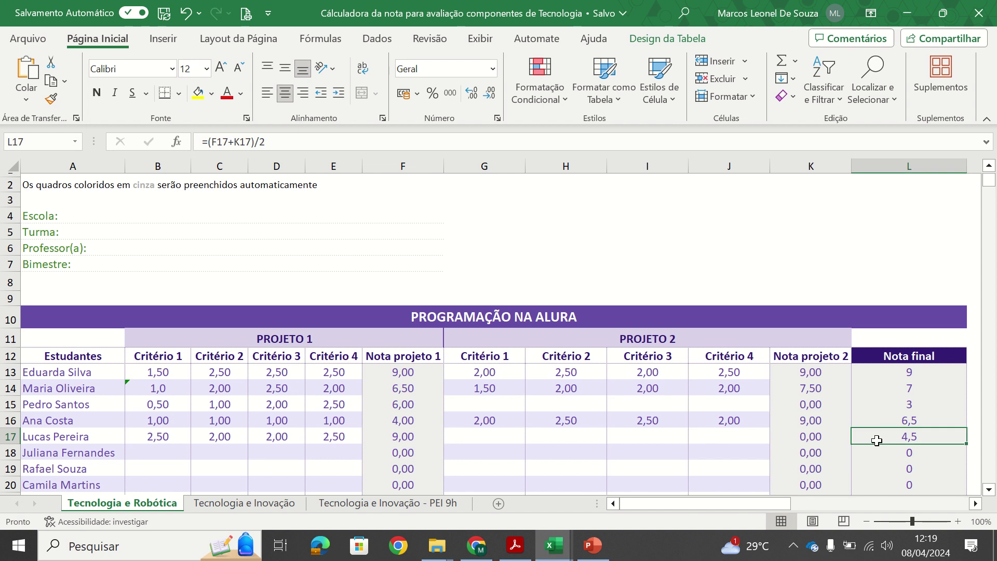
Enter 2,5 for all four Projeto 2 criteria of the student in row 17 and check the final grade.
left_click_drag(500, 441, 704, 439)
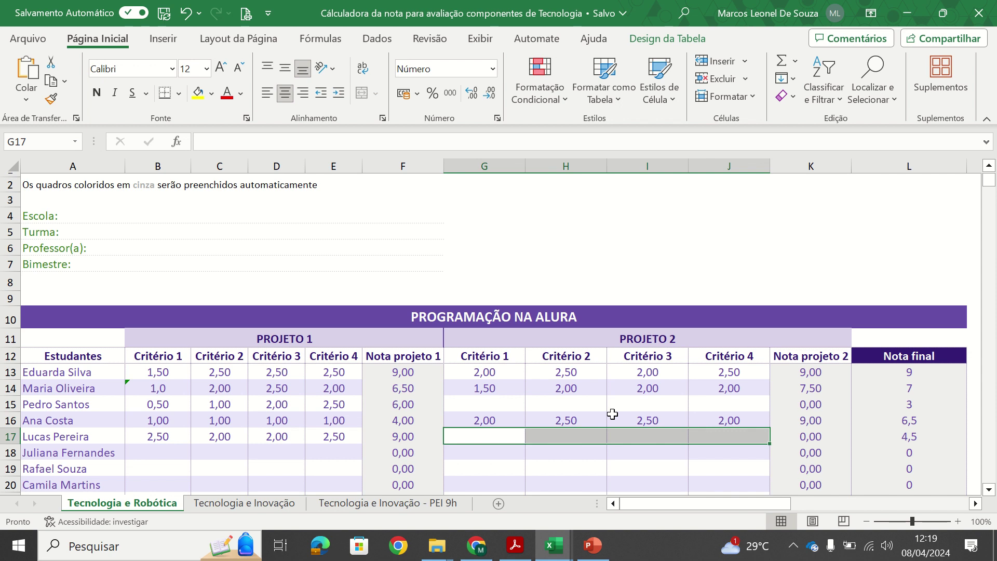
left_click(488, 438)
type("1")
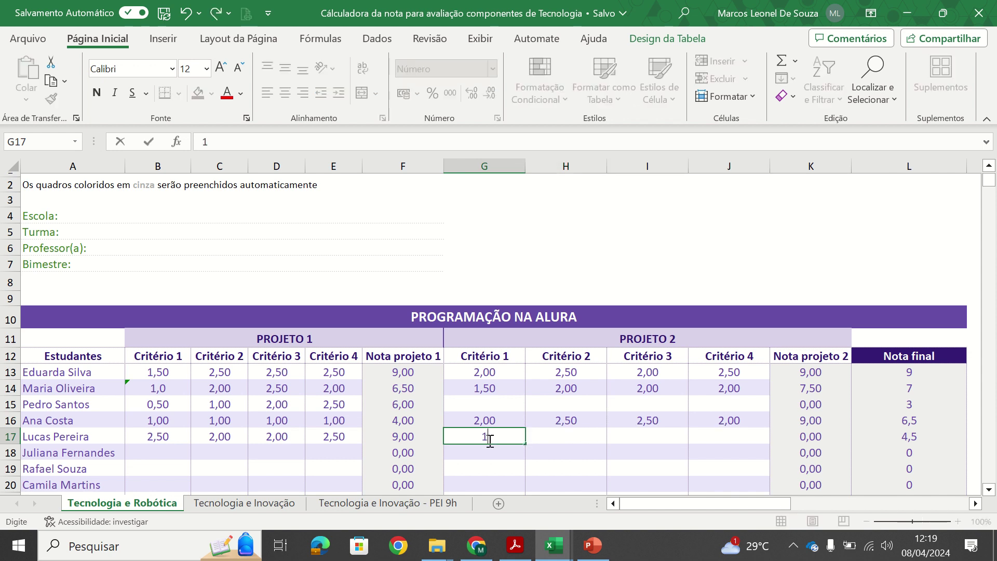
key("BackSpace")
type("2,5")
key("Tab")
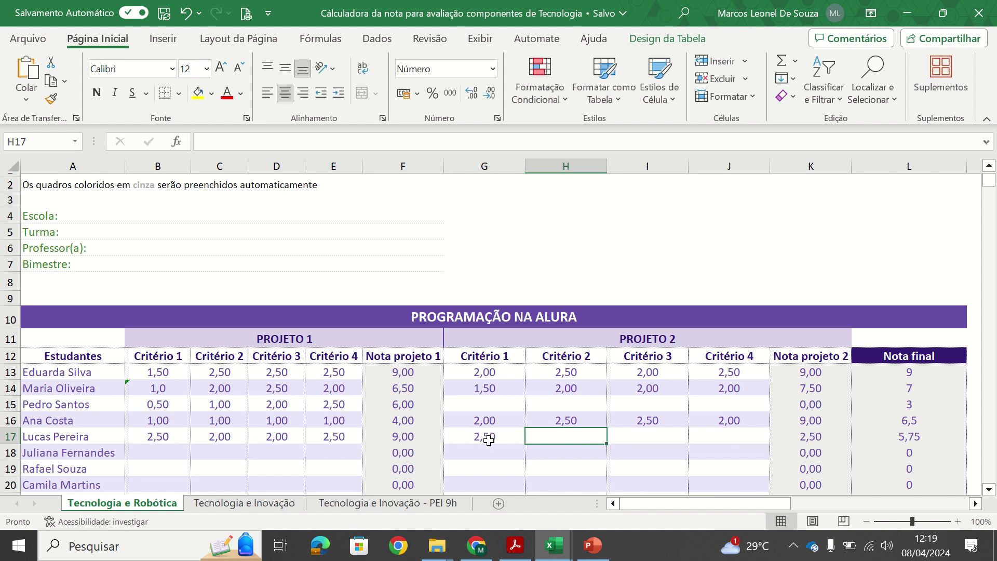
type("2,5")
key("Tab")
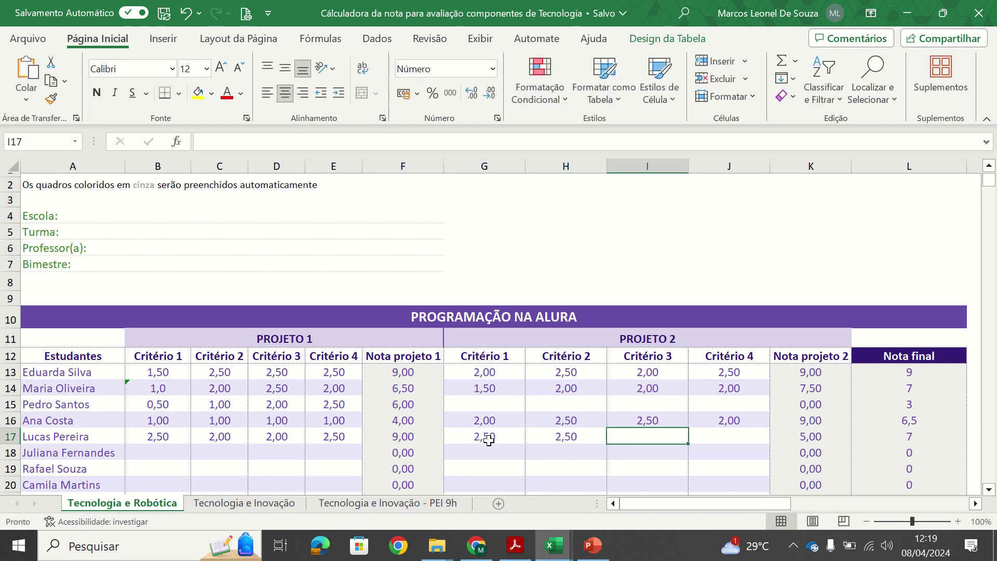
type("2,5")
key("Tab")
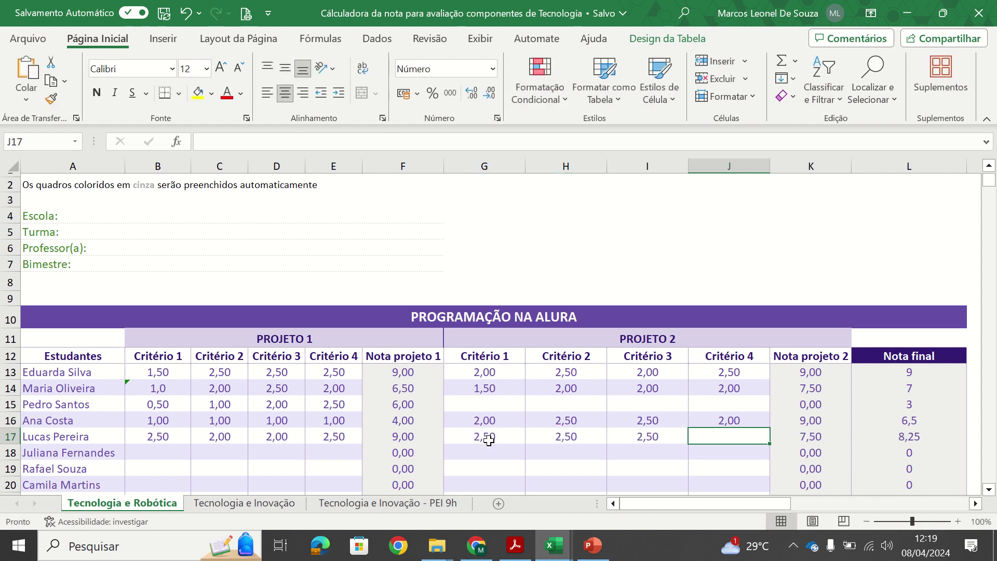
type("2,5")
key("Tab")
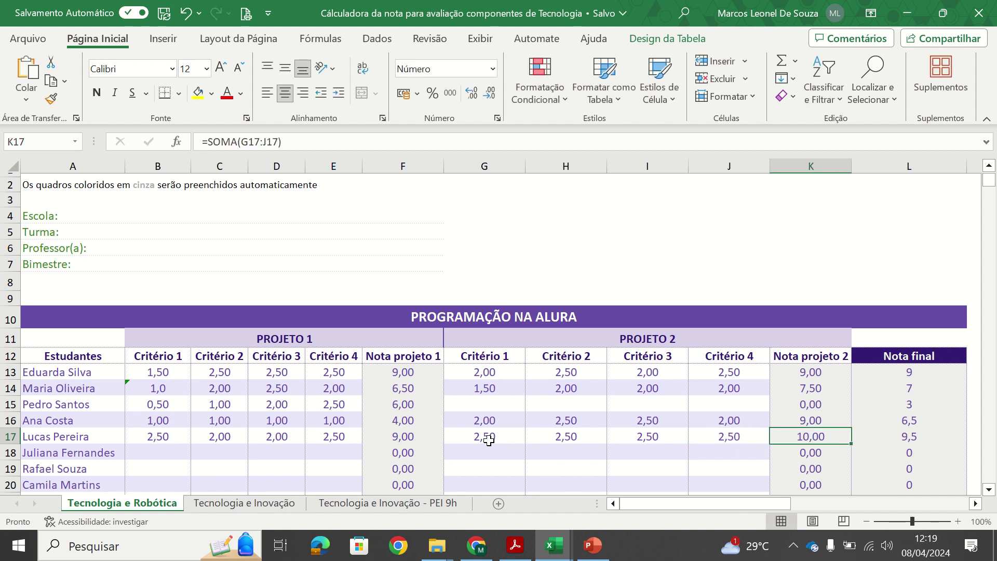
left_click(908, 439)
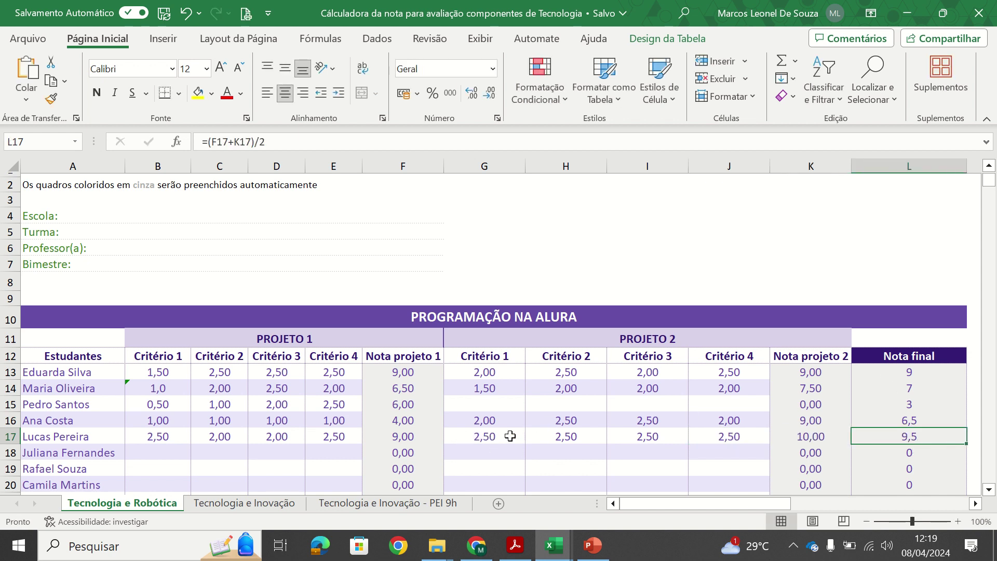
Review row 17's Projeto 1 grade and Projeto 2 scores, and switch to the rubric PDF in Chrome.
left_click(436, 437)
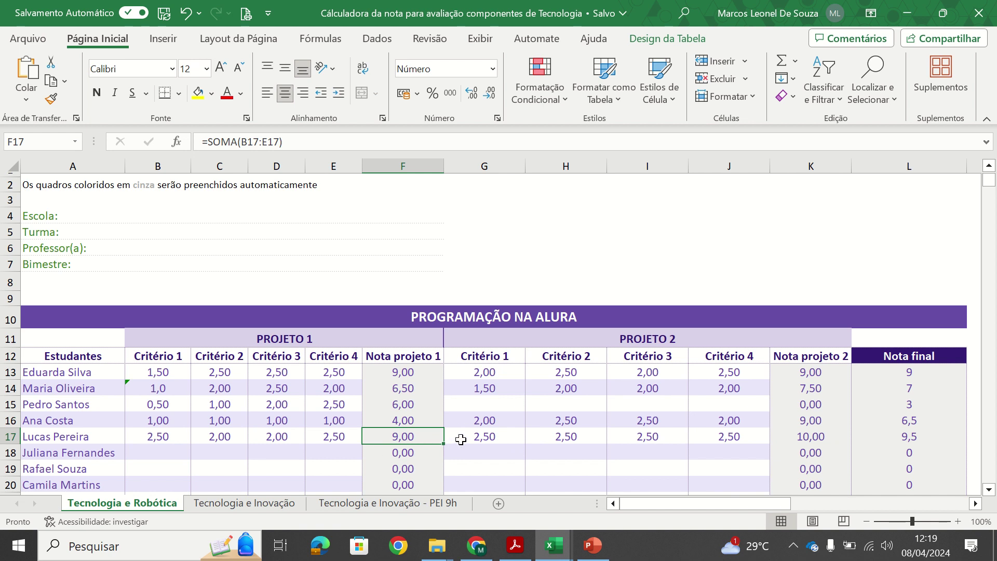
left_click_drag(460, 438, 723, 439)
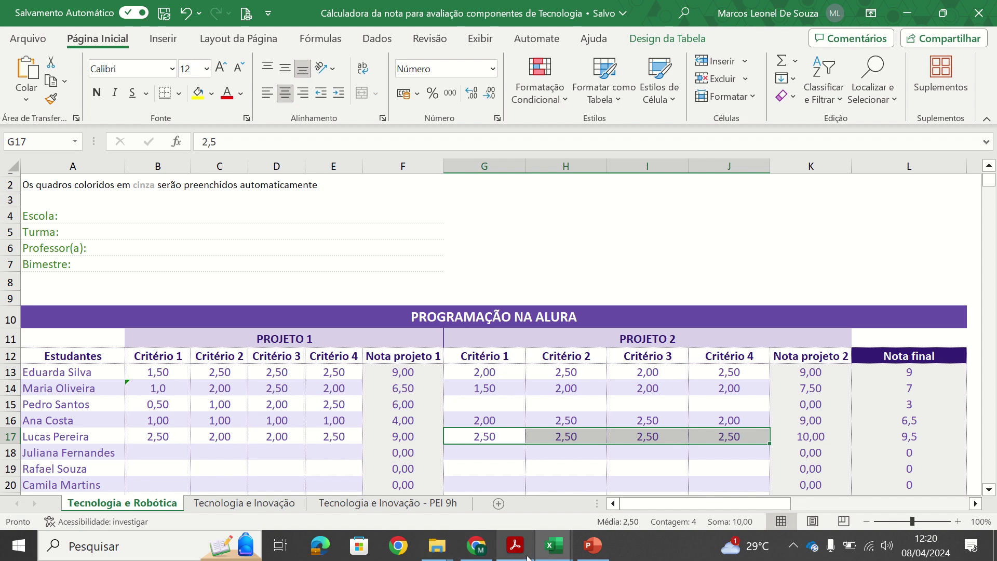
left_click(476, 545)
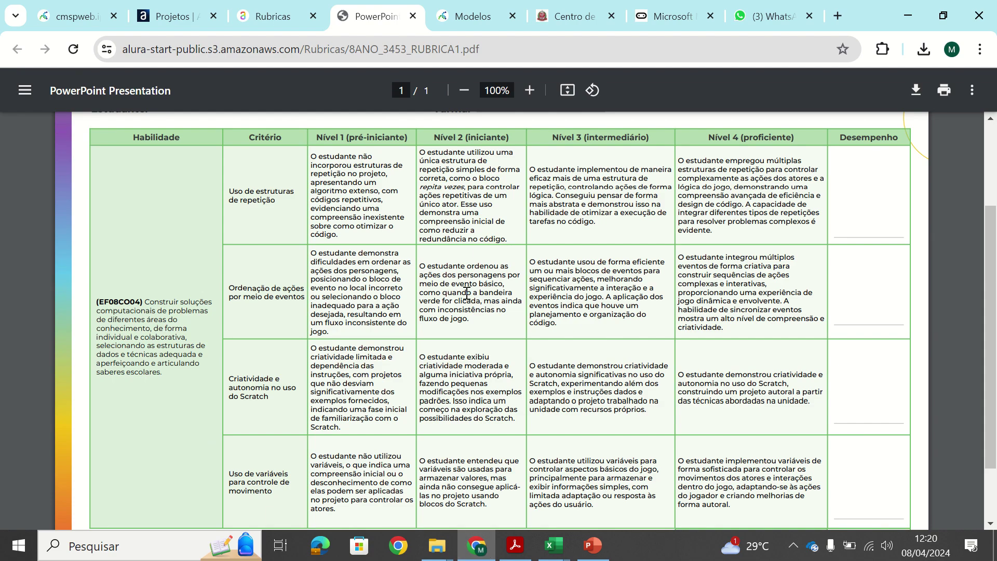